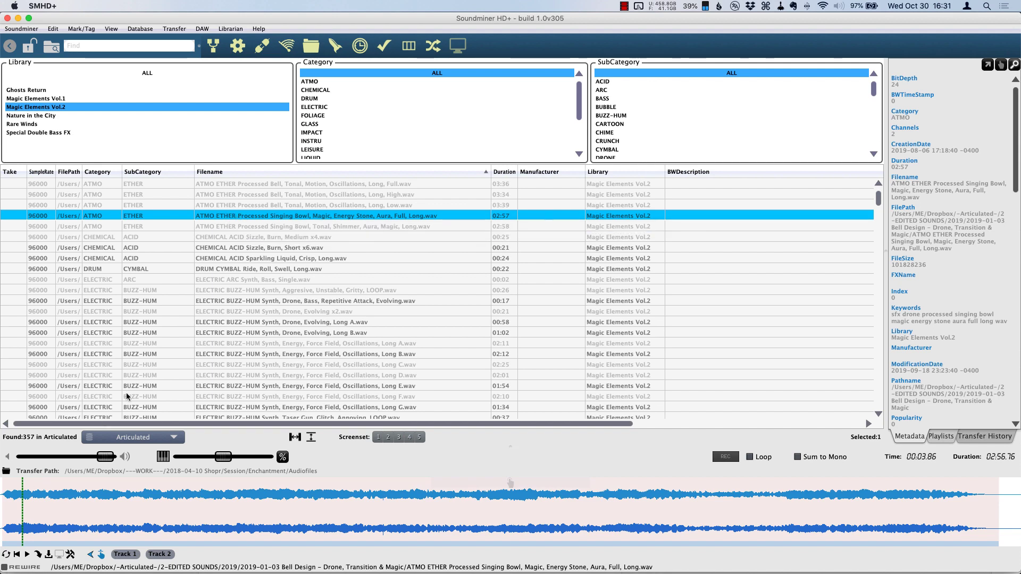
Step: Audition part of the selected processed singing bowl file from Magic Elements Vol.2 and stop playback
key("space")
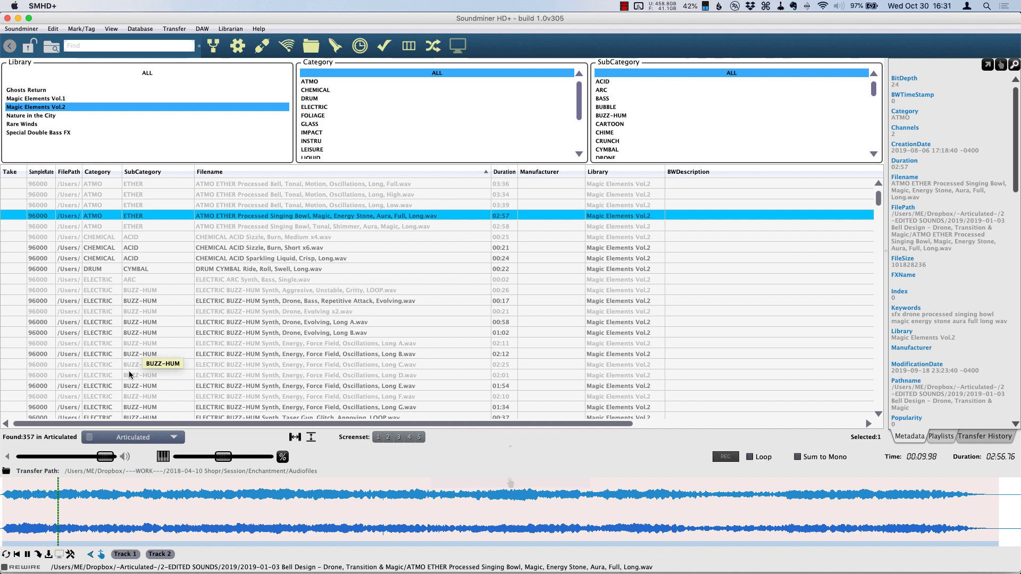
key("space")
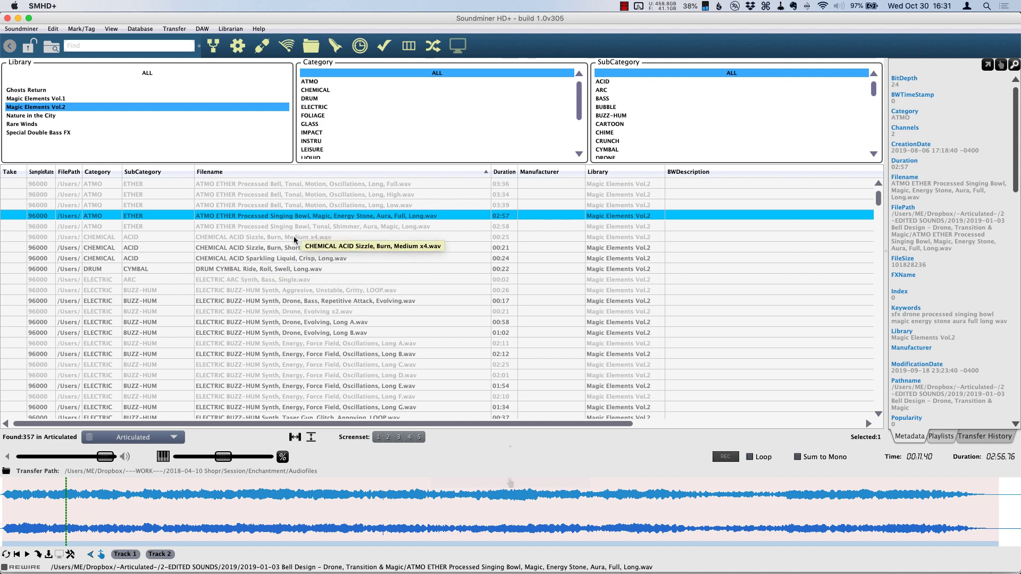
key("super+Tab")
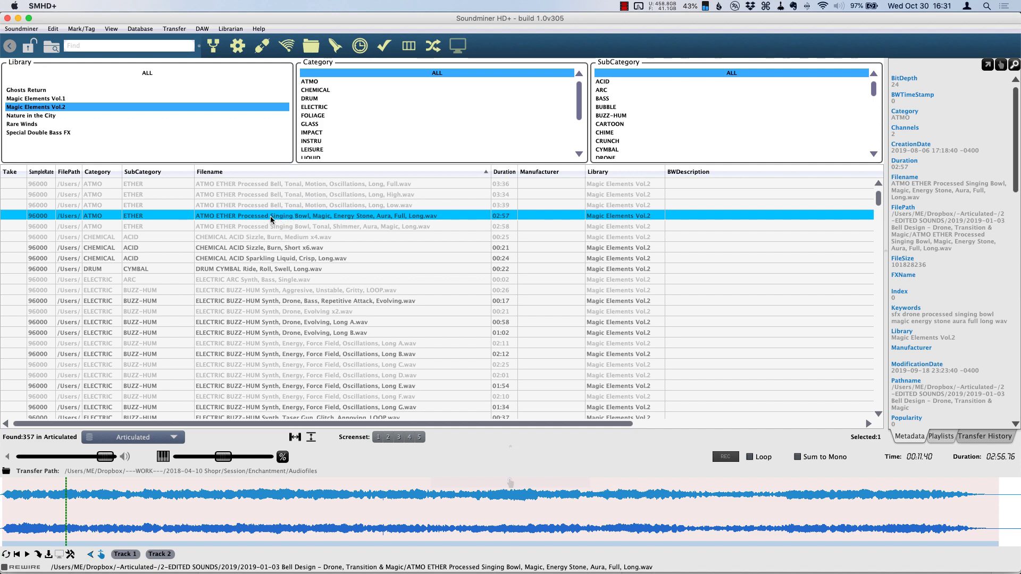
Step: Filter all libraries to category BELL and subcategory BOWL, and audition "BELL BOWL Singing Bowl, Tibet, Medium Large, Hit, Mallet.wav"
left_click(150, 74)
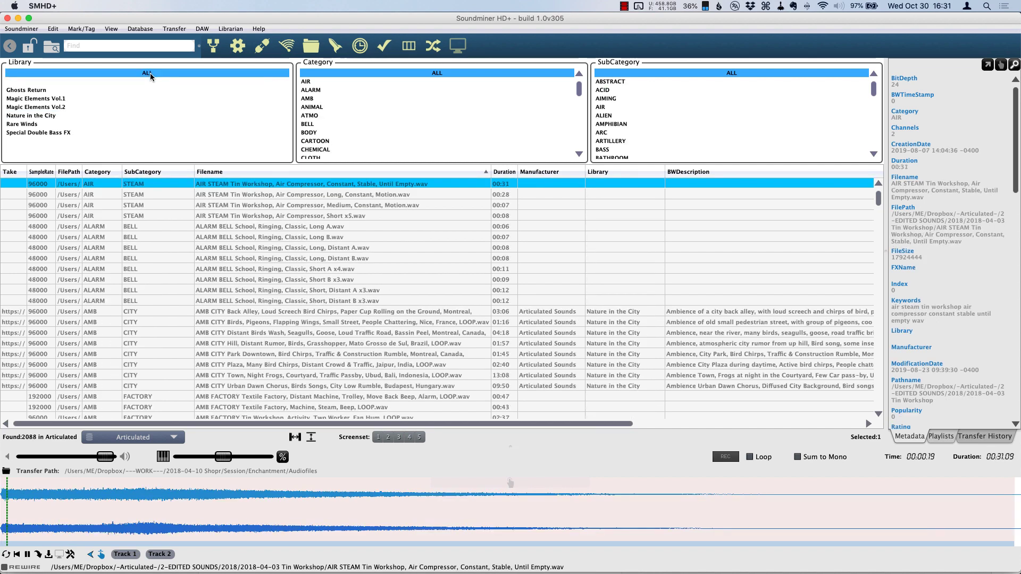
left_click(319, 125)
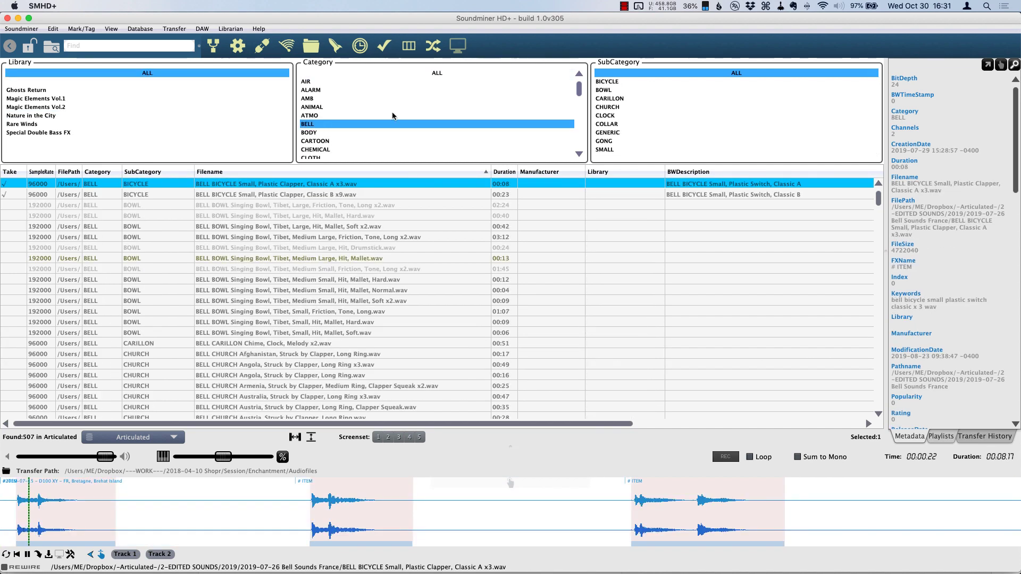
left_click(609, 90)
key("space")
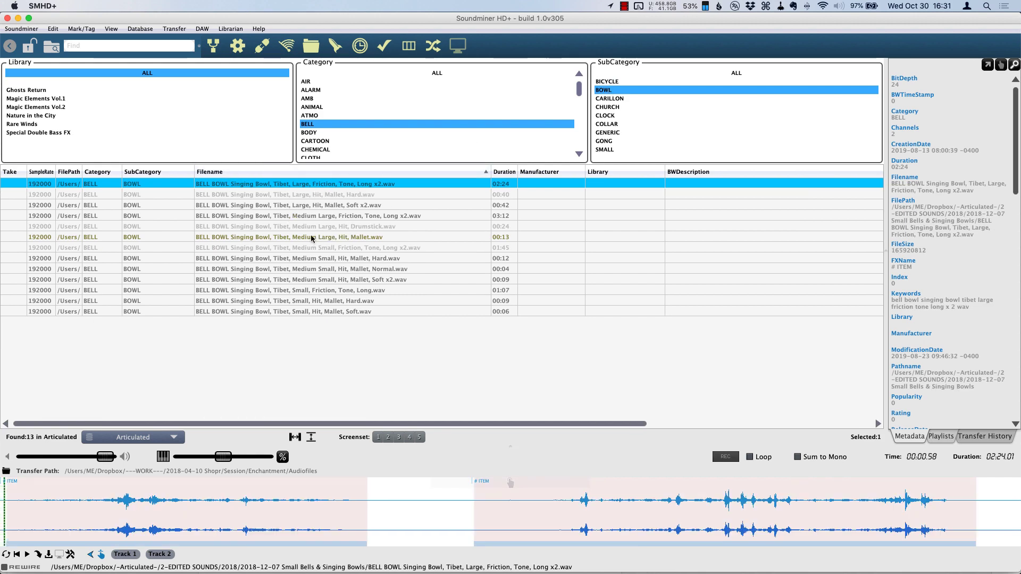
left_click(261, 237)
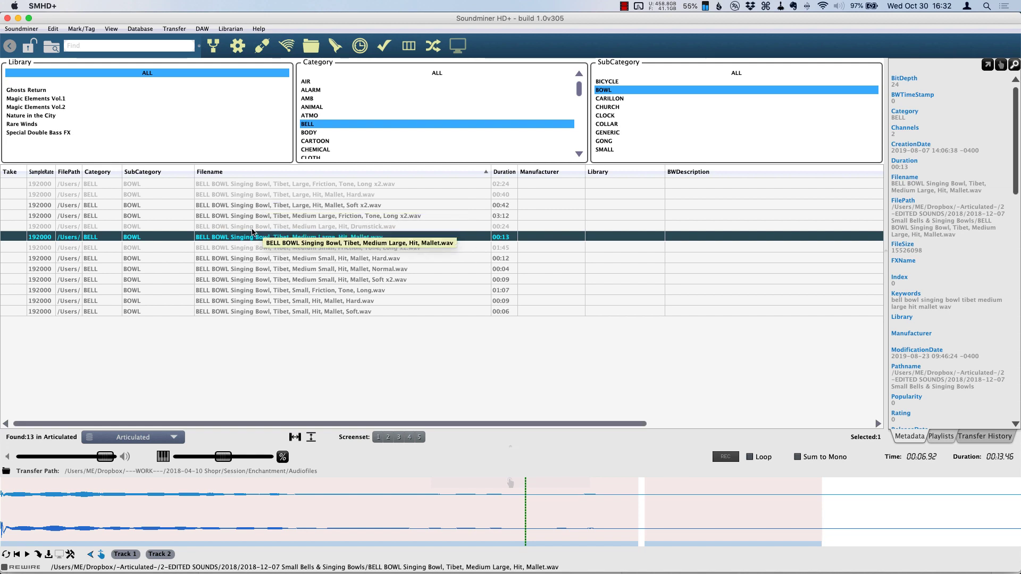
Step: Switch to REAPER, inspect the Bidule plugin chain beside The Mangle, and move the Bidule window back out of the way
key("super+Tab")
key("super+Tab")
key("super+Tab")
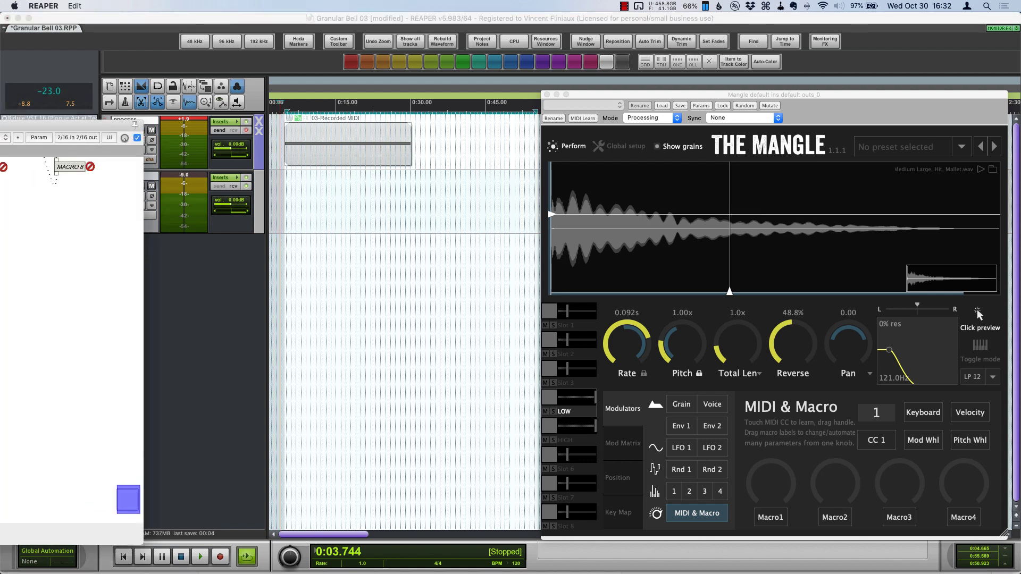
left_click_drag(0, 121, 232, 89)
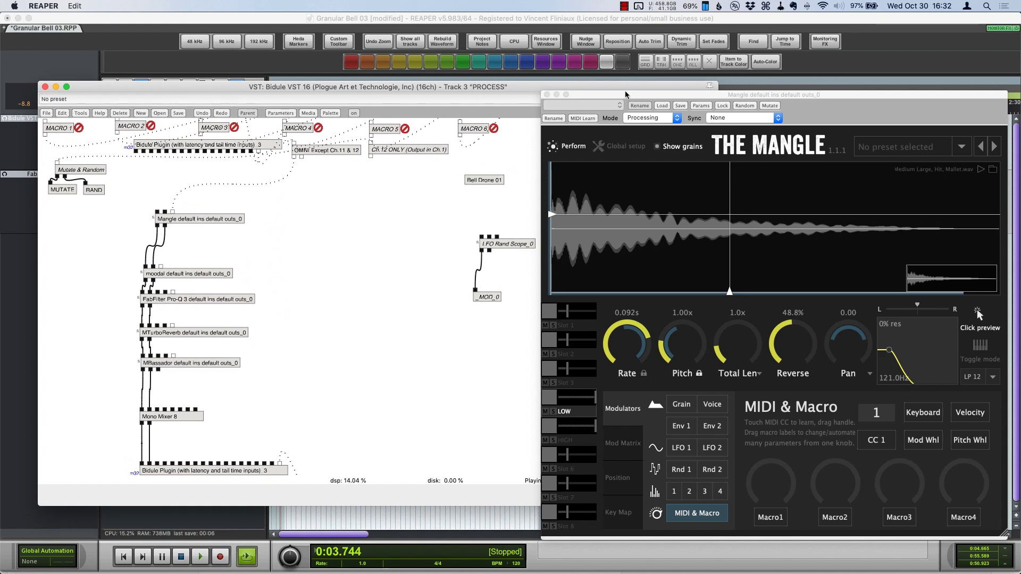
left_click_drag(622, 96, 804, 89)
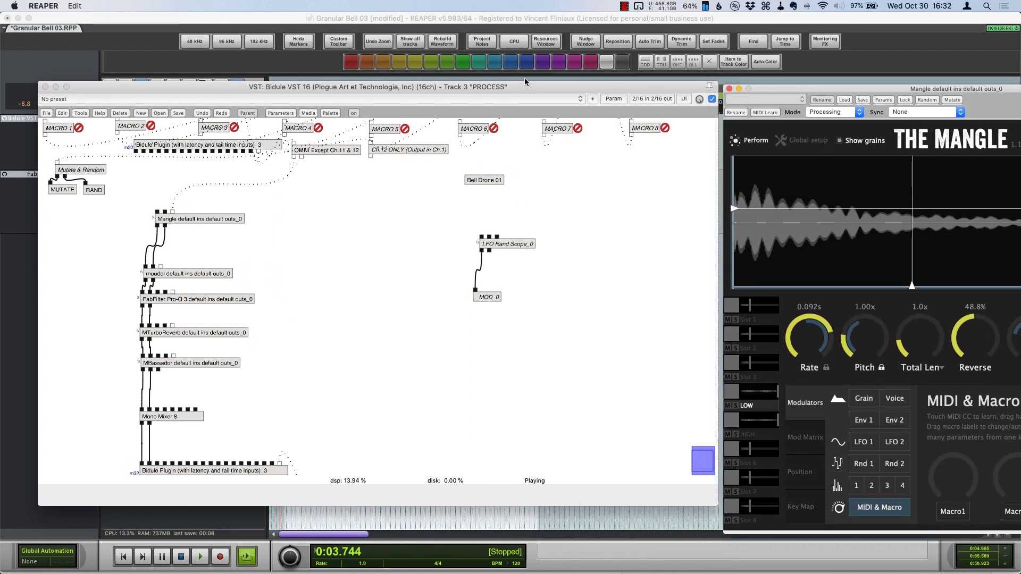
left_click_drag(418, 86, 421, 93)
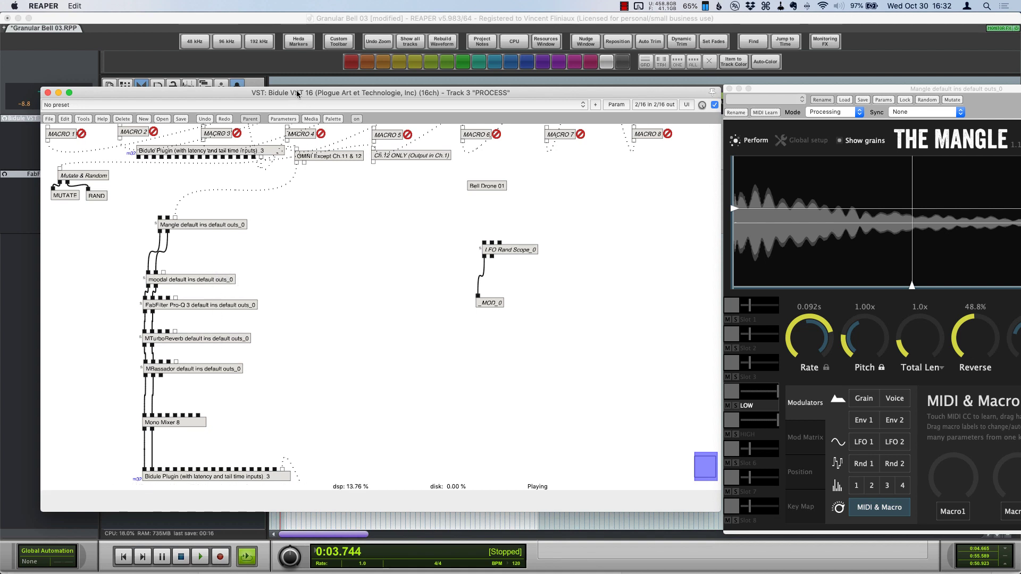
left_click_drag(298, 93, 0, 93)
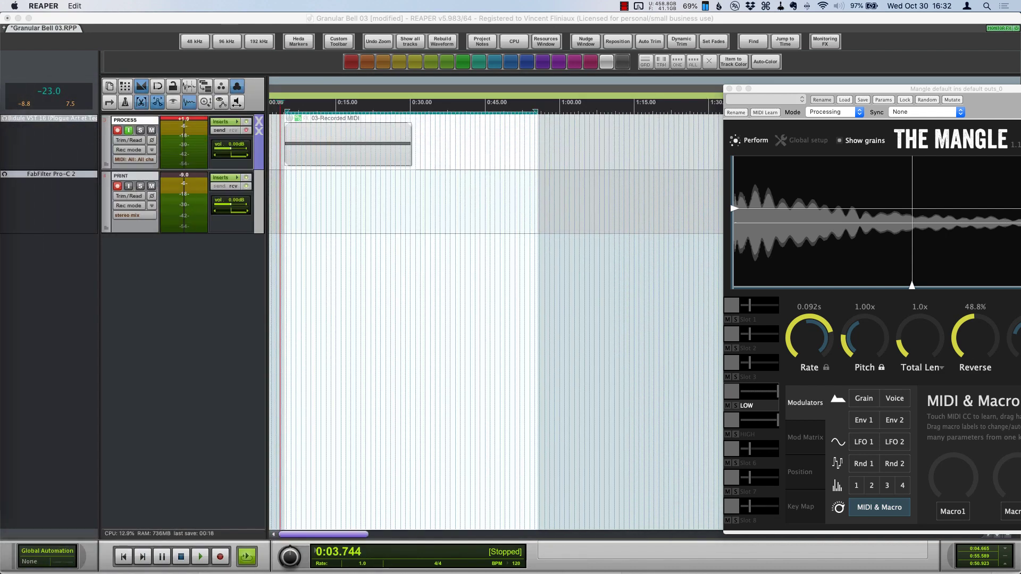
Step: Play the recorded MIDI clip through The Mangle, stop it, and switch between the LOW and HIGH slots to compare their settings
key("space")
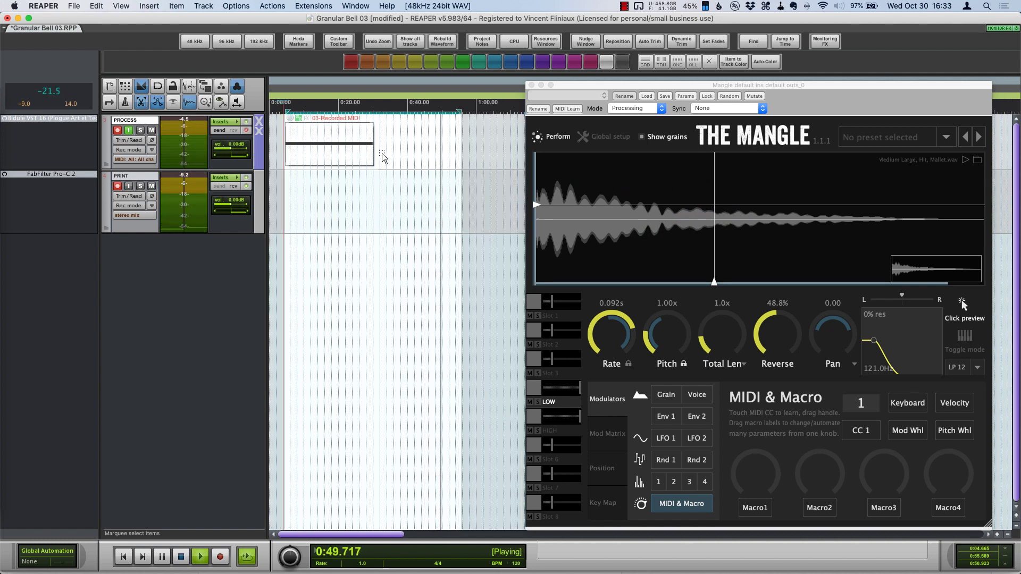
key("space")
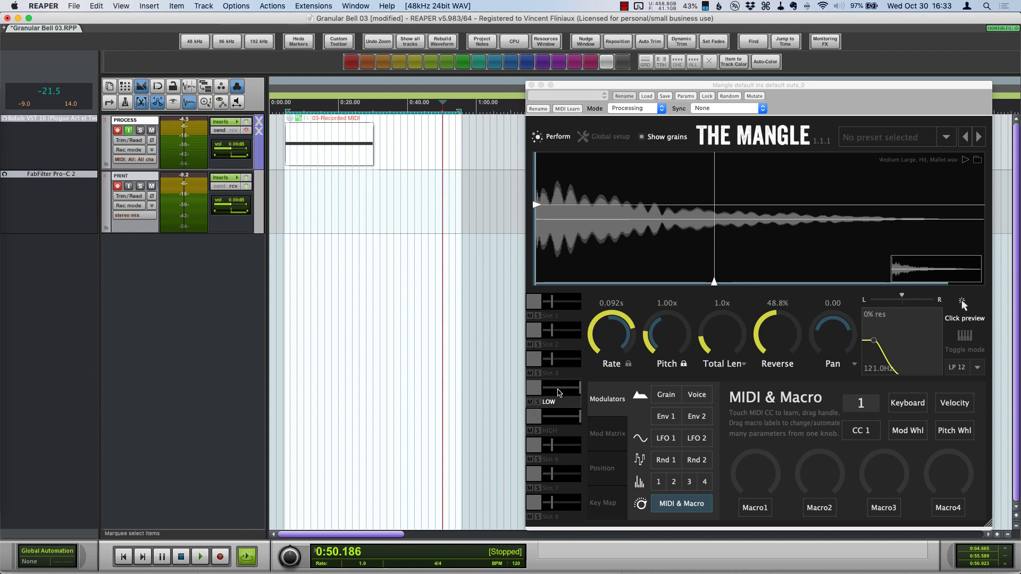
left_click(562, 422)
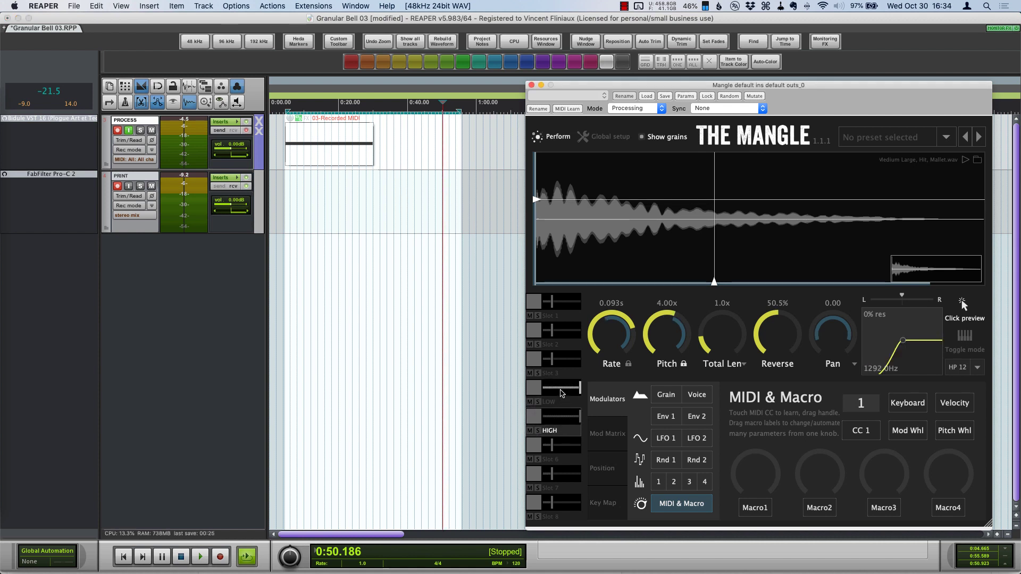
left_click(562, 392)
left_click(562, 420)
left_click(561, 392)
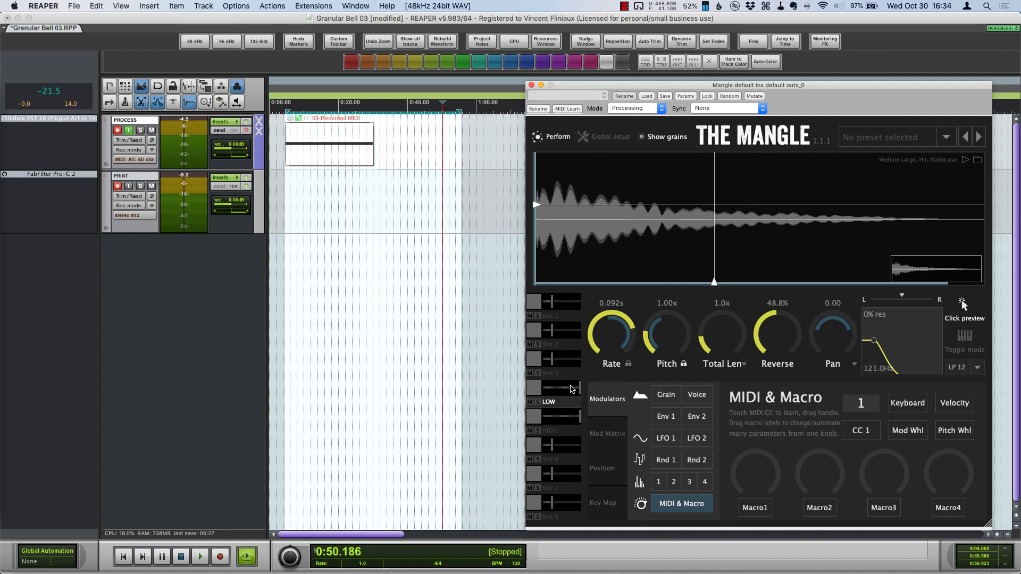
left_click(569, 417)
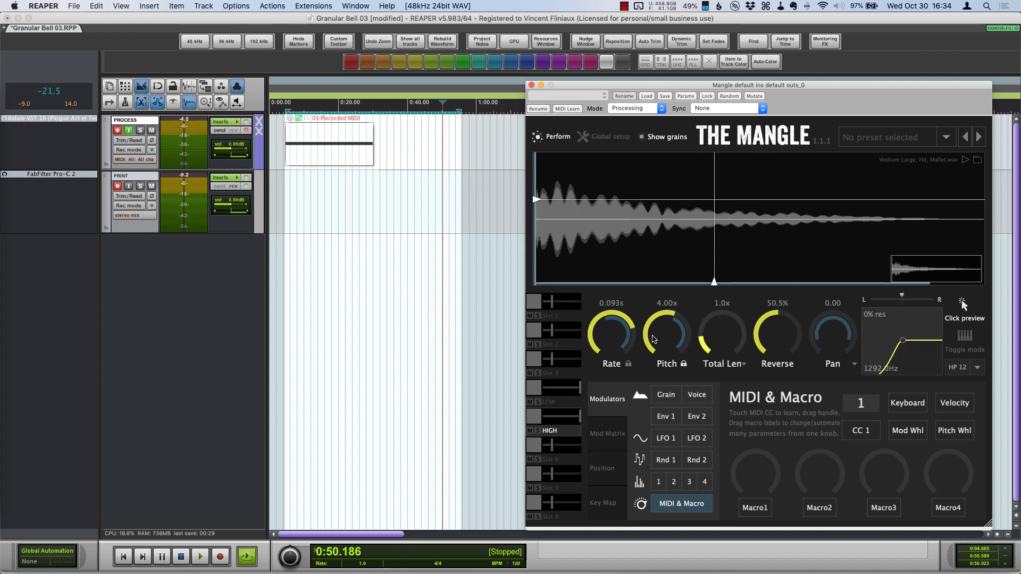
left_click(569, 390)
left_click(571, 417)
left_click(564, 392)
Step: Bypass the moodal, FabFilter Pro-Q 3, MTurboReverb and MRassador effects in the Bidule patch, with the edit cursor at the clip's start
left_click(284, 125)
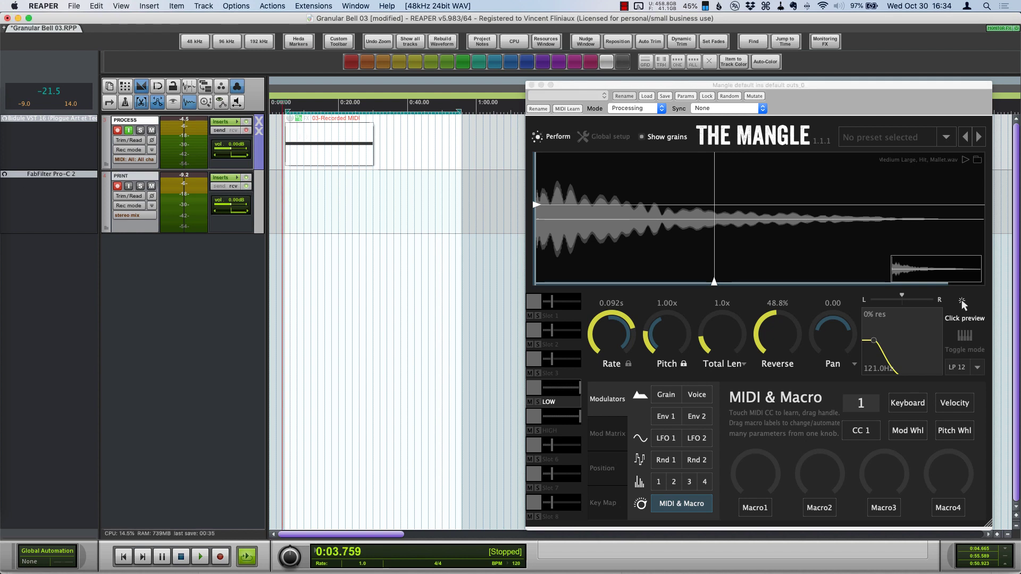
left_click_drag(0, 120, 337, 96)
left_click_drag(252, 297, 200, 375)
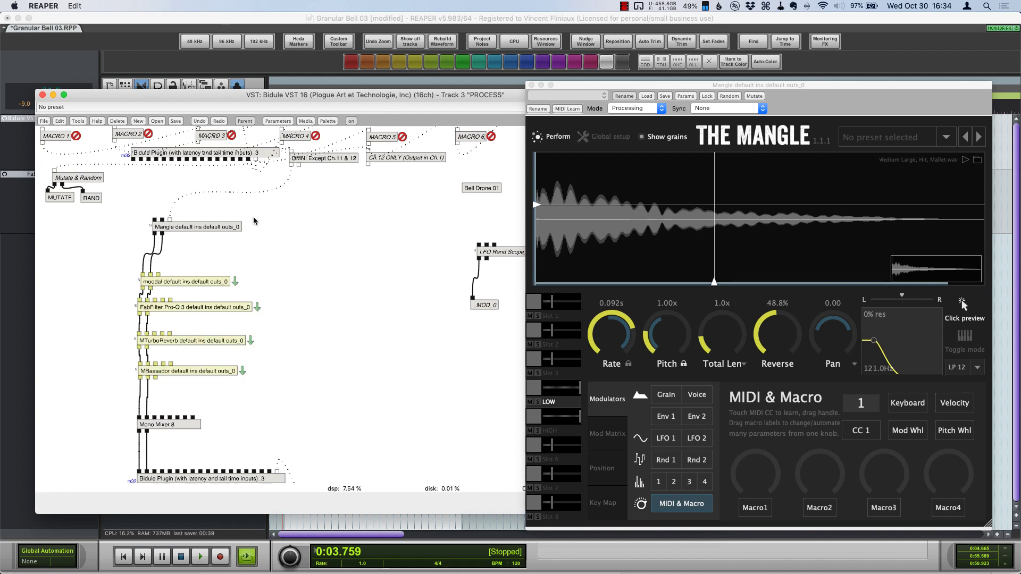
left_click(267, 231)
left_click_drag(306, 96, 0, 110)
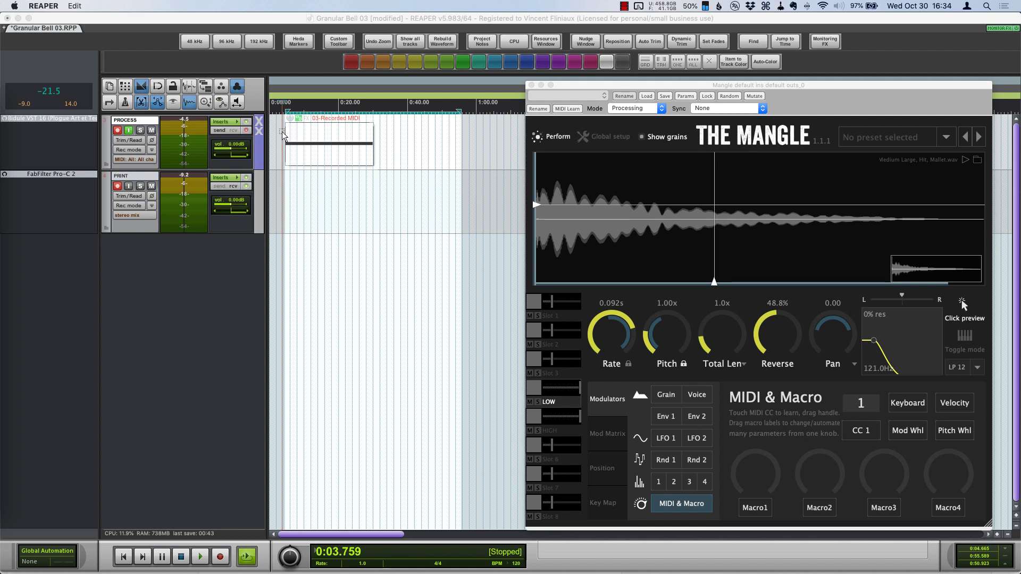
Step: Solo The Mangle's LOW slot, play from the clip's start, and set its LP 12 filter cutoff to 176.2 Hz
left_click(539, 404)
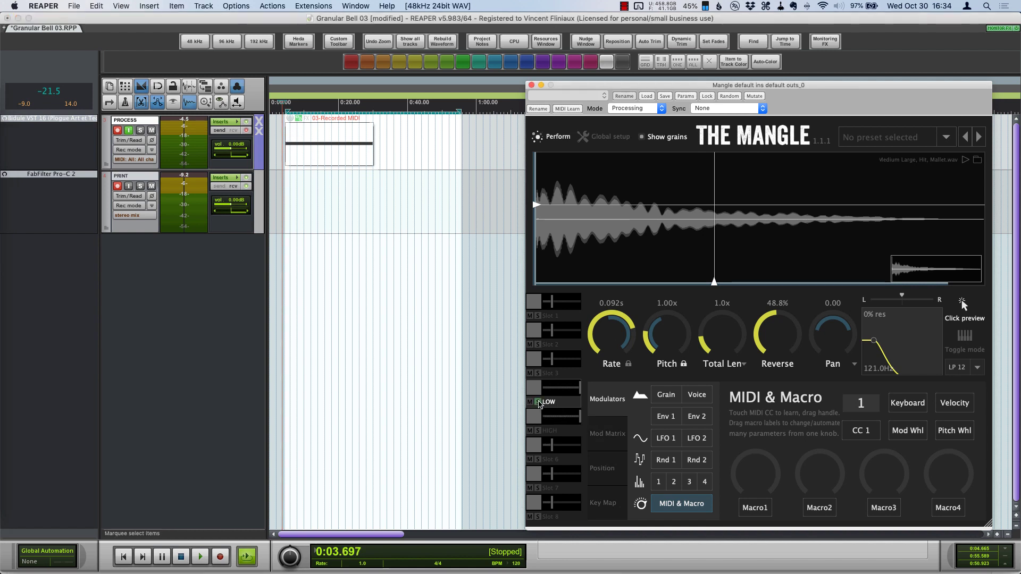
left_click(281, 139)
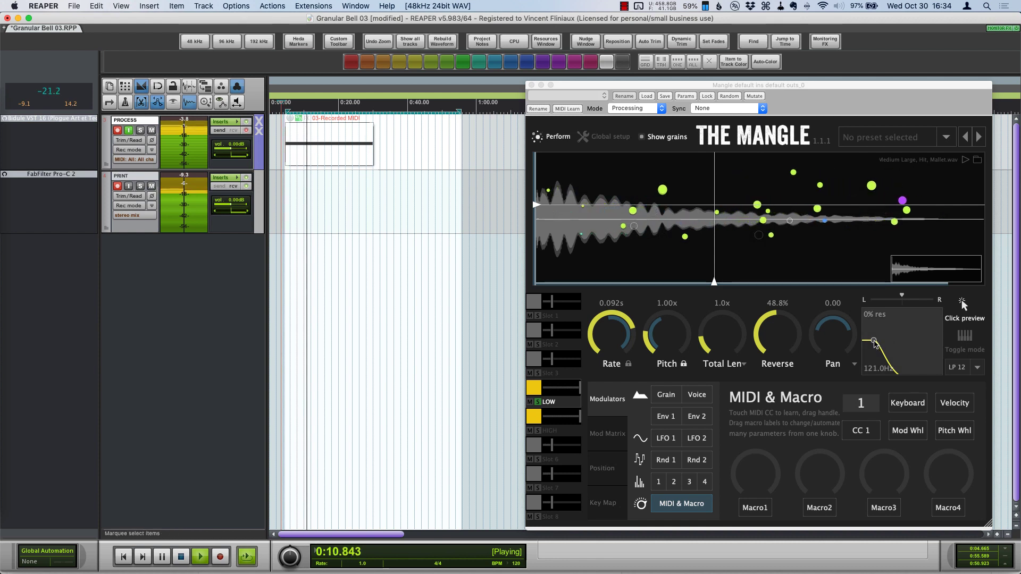
mouse_move(875, 341)
left_mouse_down()
mouse_move(938, 343)
mouse_move(881, 343)
left_mouse_up()
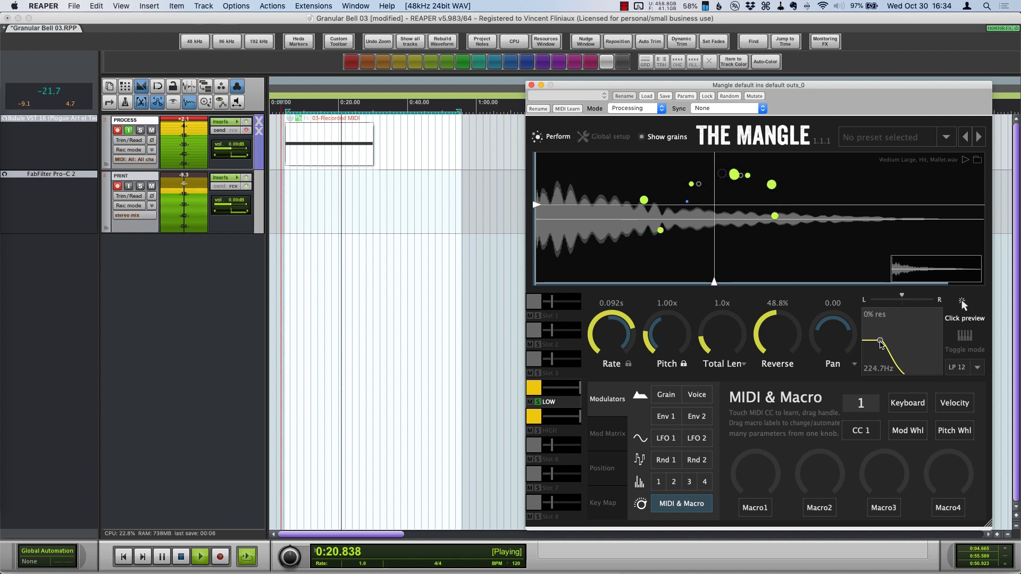
left_click_drag(877, 343, 875, 342)
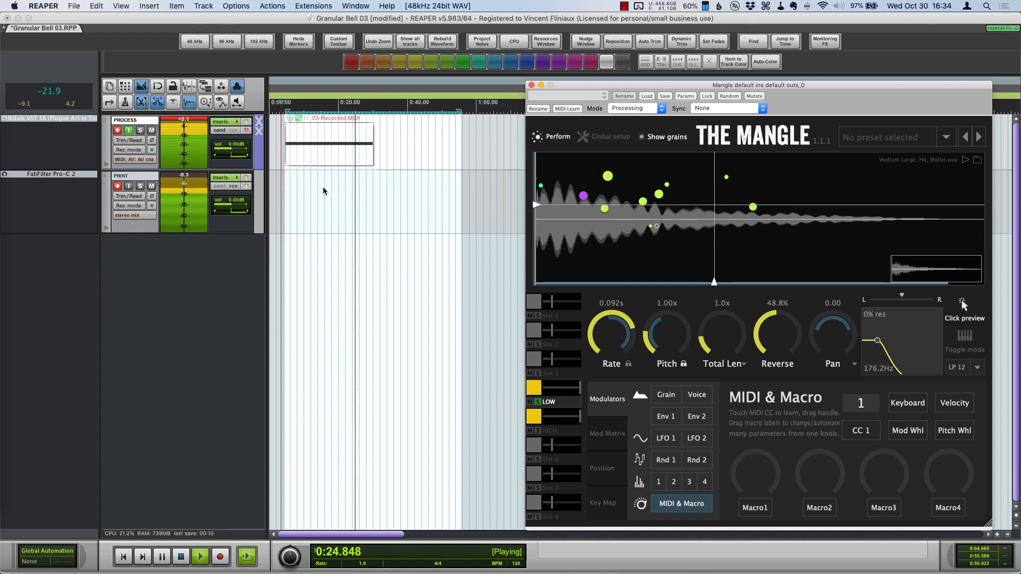
Step: Replace the LOW slot's solo with a solo on the HIGH slot and restart playback
left_click(516, 392)
key("space")
key("space")
left_click(538, 430)
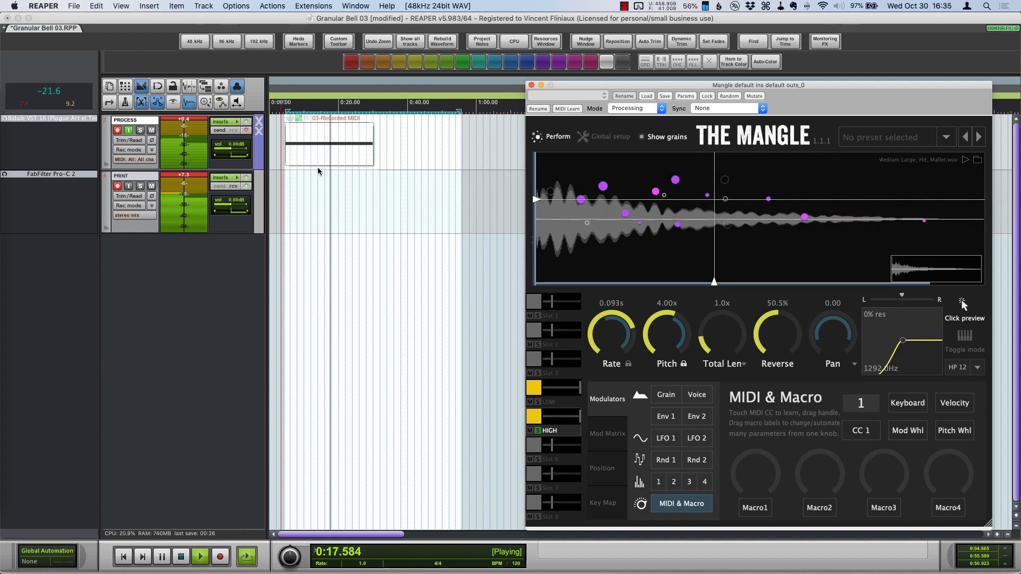
Step: Check the pitch lock scale options of the HIGH slot, keep Minor, and stop playback
left_click(683, 364)
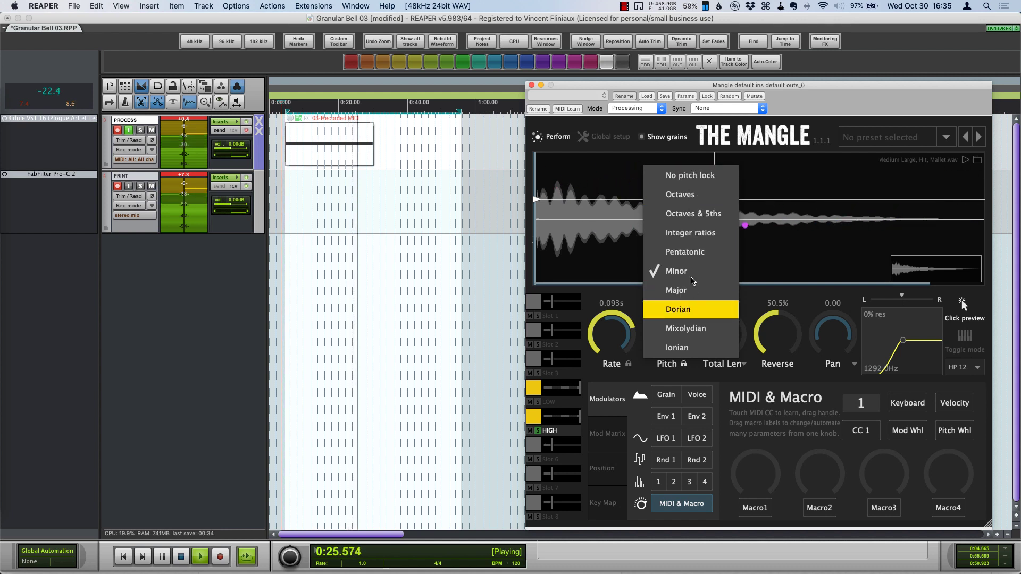
left_click(691, 375)
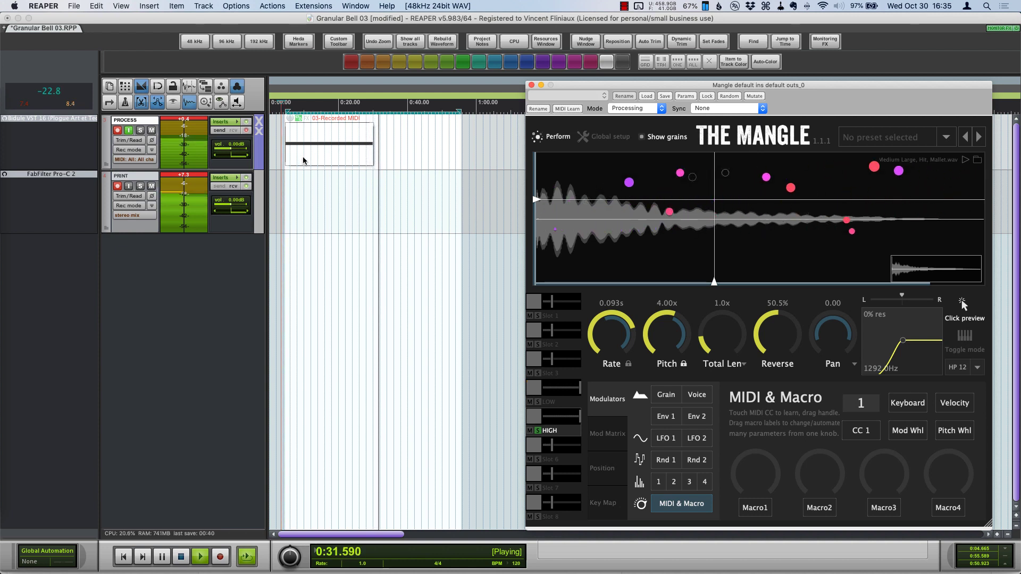
left_click(335, 154)
key("space")
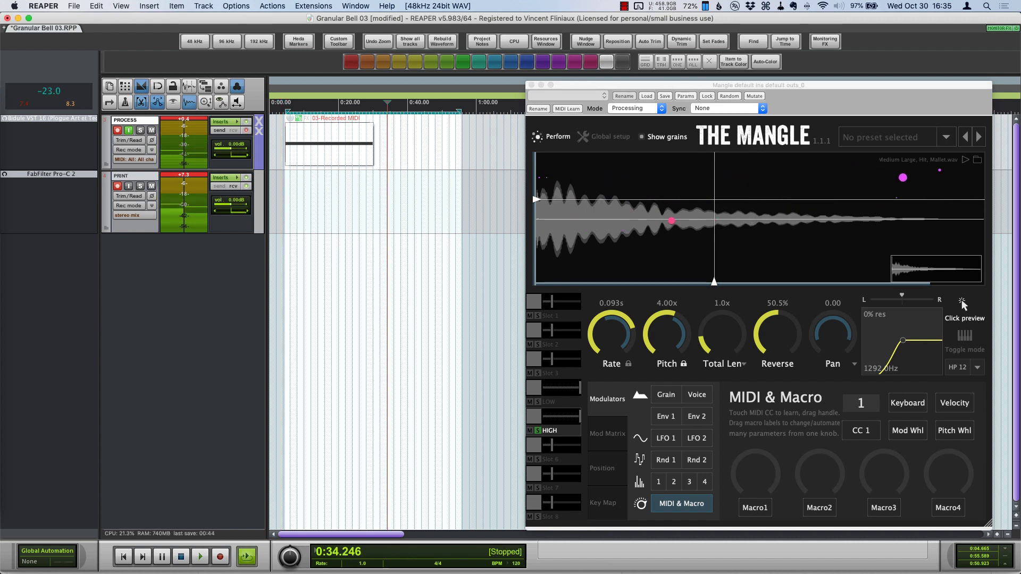
left_click(961, 304)
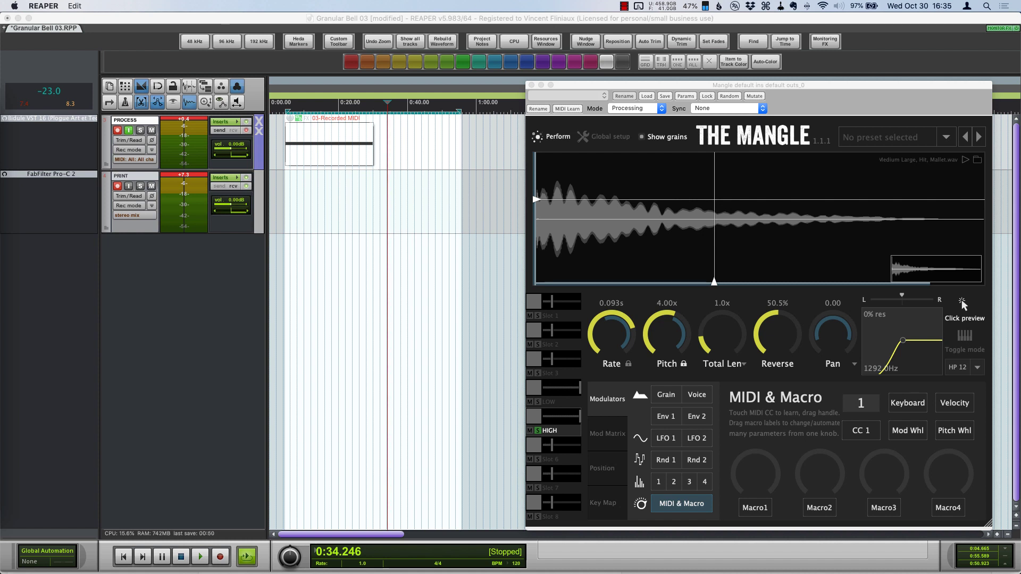
Step: Open the FabFilter Pro-Q 3 window from Bidule beside The Mangle, and view and close the MTurboReverb window
left_click_drag(0, 175, 236, 134)
left_click(138, 132)
left_click_drag(192, 243, 266, 229)
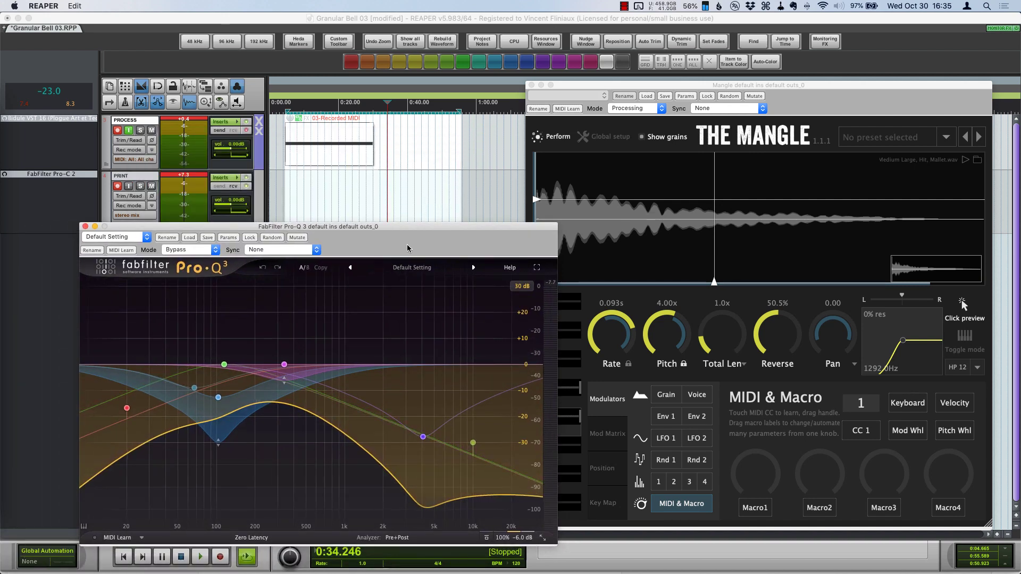
left_click_drag(345, 229, 315, 233)
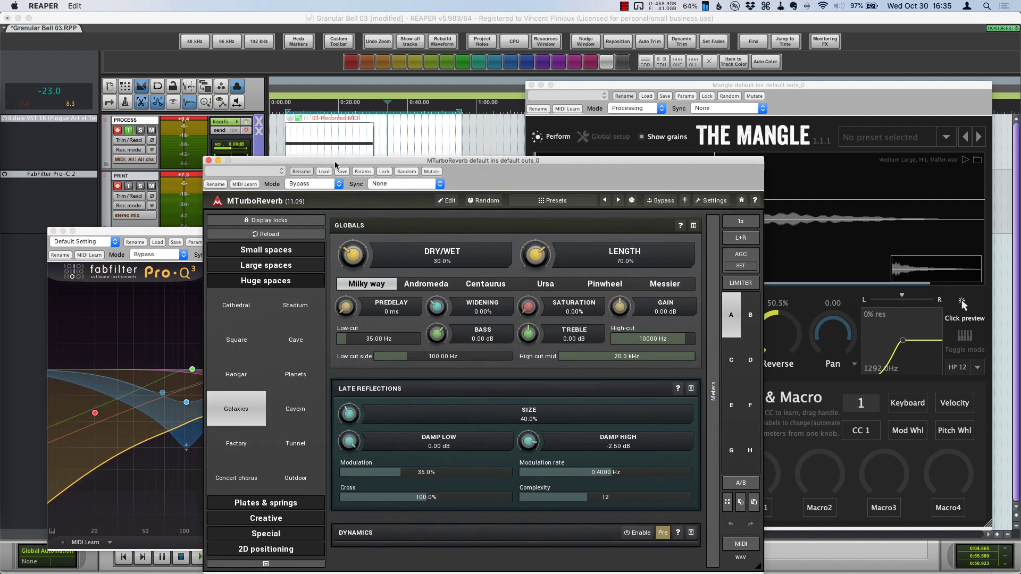
left_click_drag(335, 162, 294, 88)
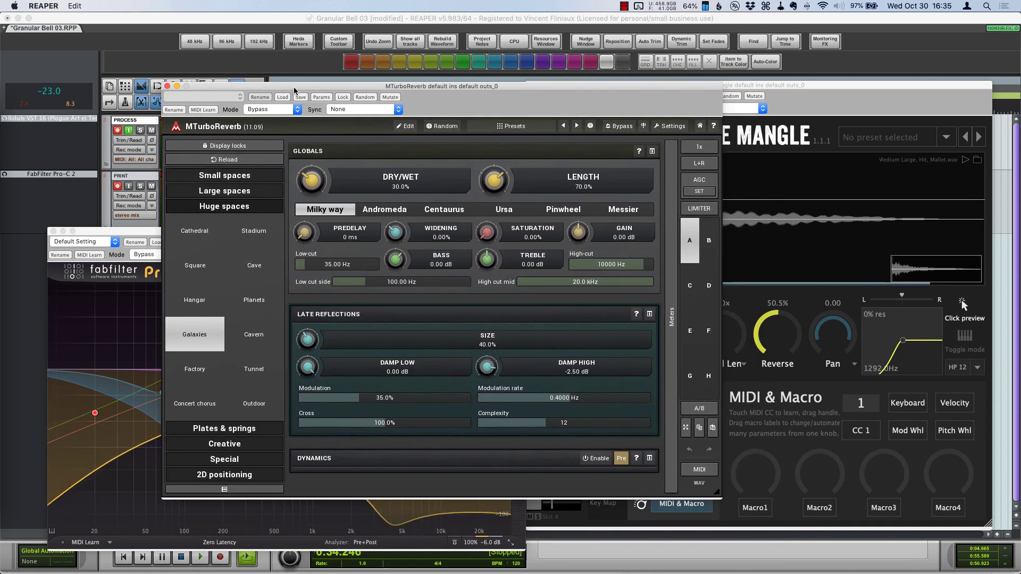
left_click(167, 87)
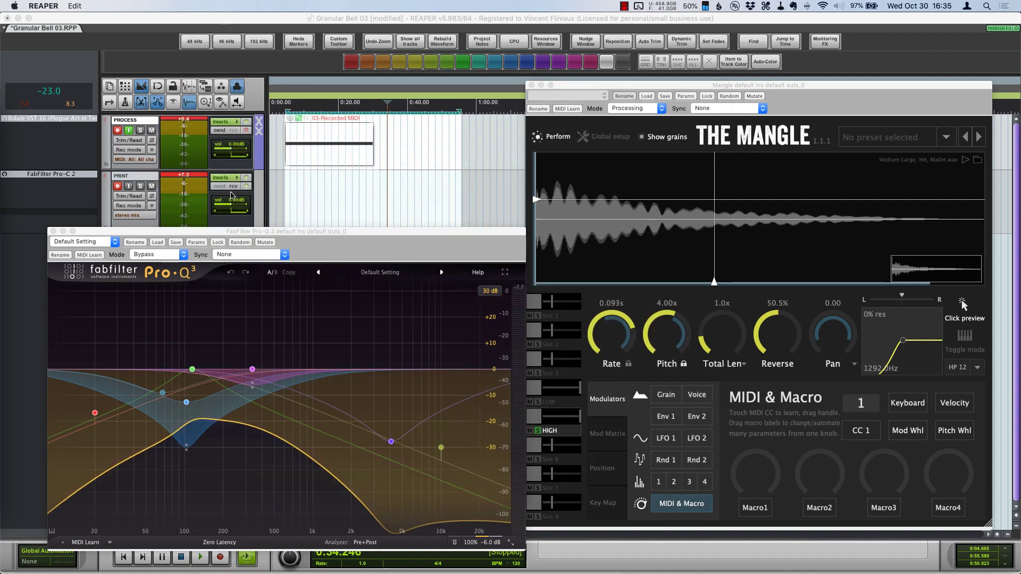
Step: Play from the clip's start with Pro-Q 3 set to Processing and unsolo The Mangle's HIGH slot
left_click(282, 149)
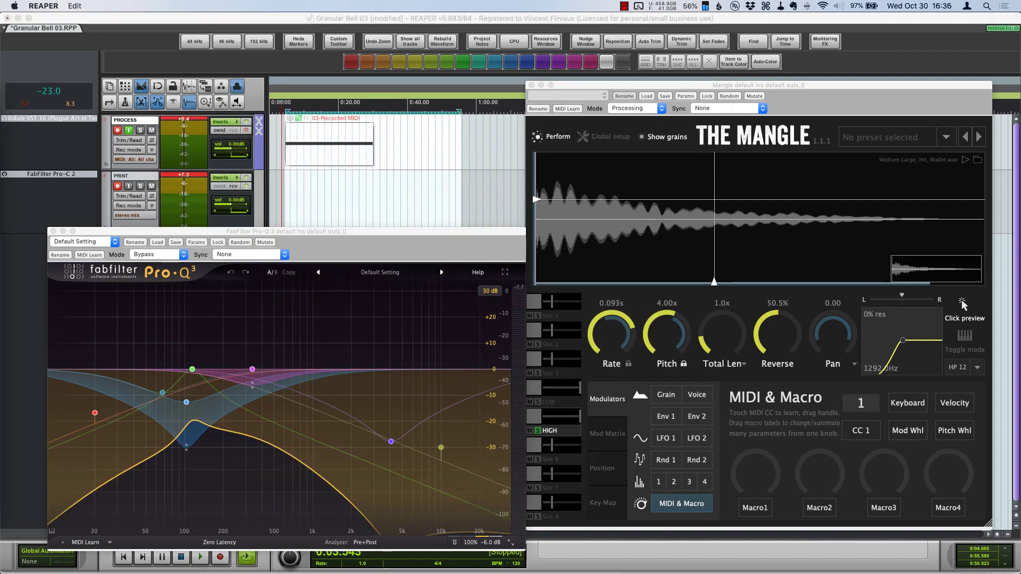
left_click(282, 139)
key("space")
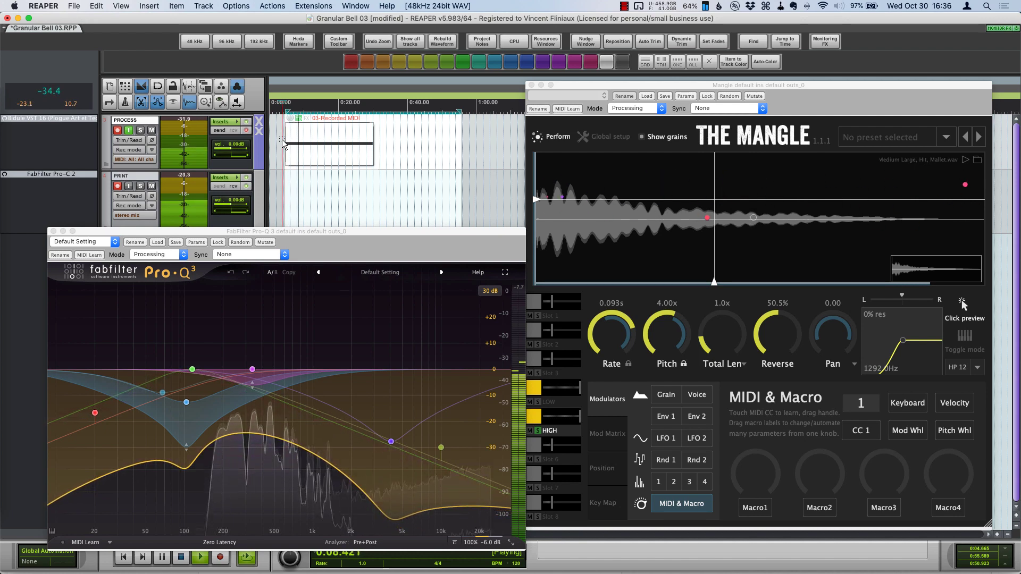
left_click(539, 431)
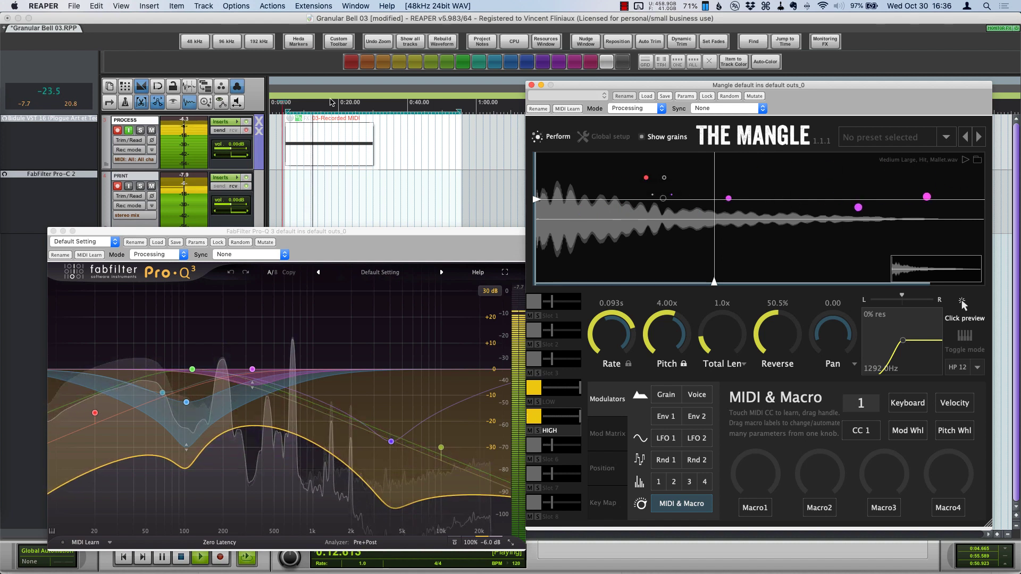